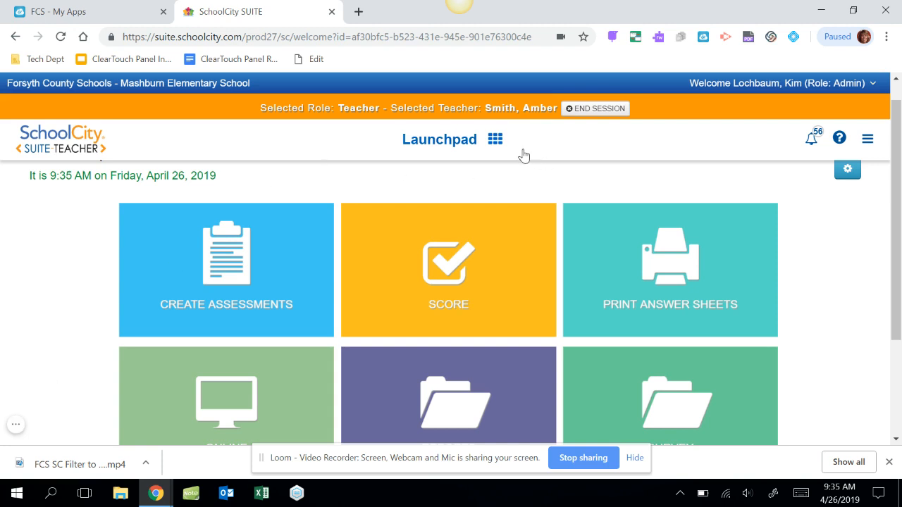
Open the personal work space (My Work Space) within Item Banks.
left_click(497, 144)
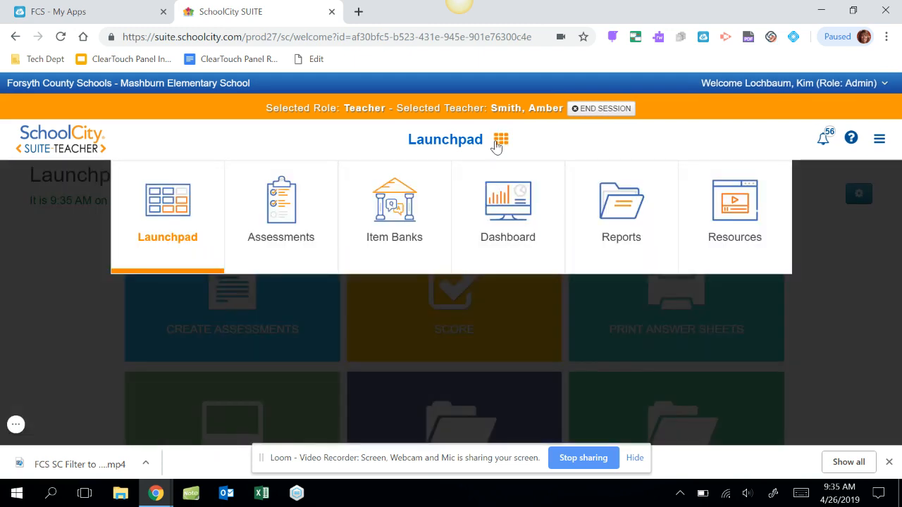
left_click(388, 219)
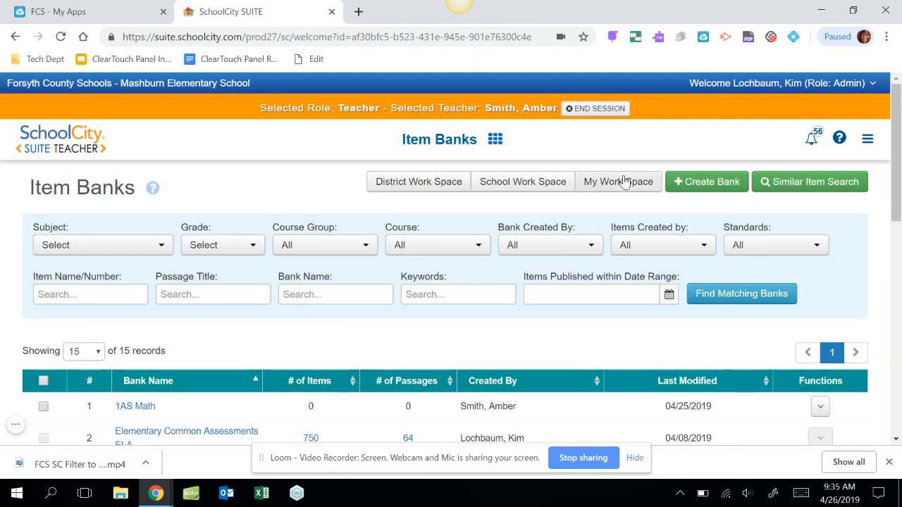
left_click(612, 183)
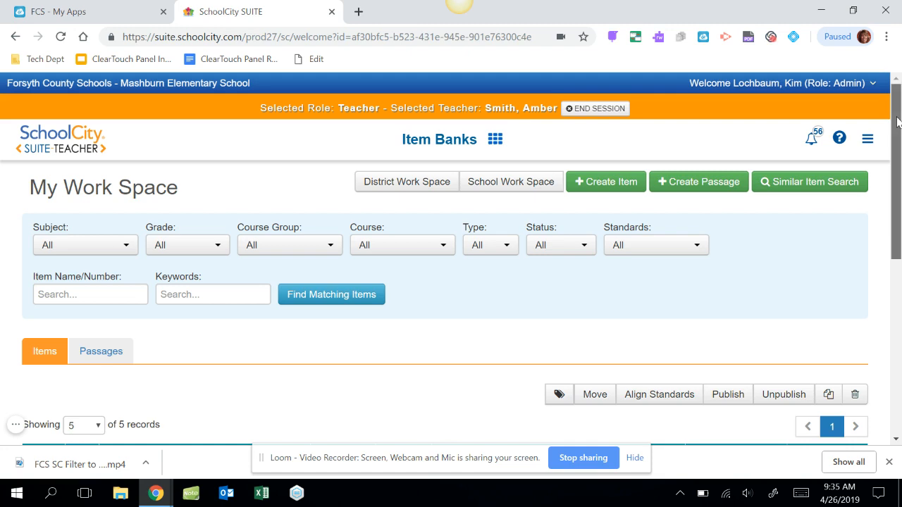
Open the published item Basic Math Facts 01 for editing with the Replace Item edit type.
scroll(896, 151, "down", 1)
left_click_drag(894, 153, 889, 205)
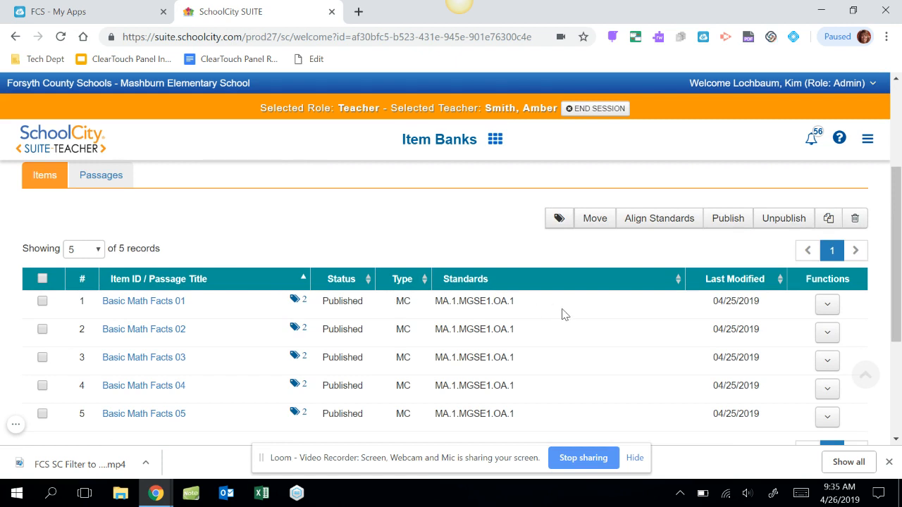
left_click(829, 309)
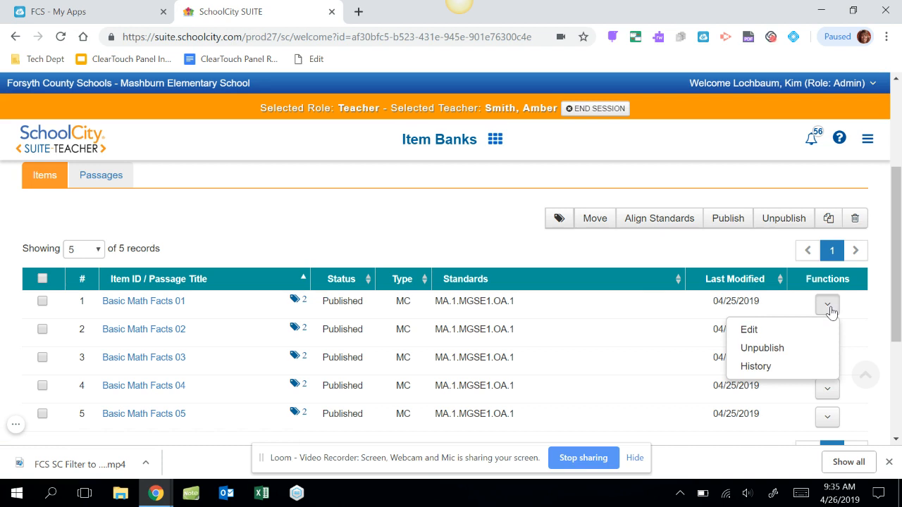
left_click(751, 332)
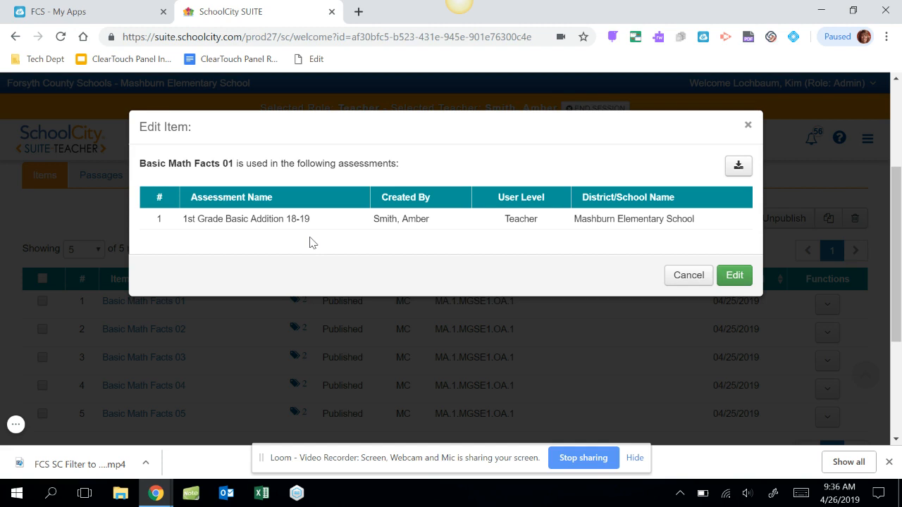
left_click(731, 275)
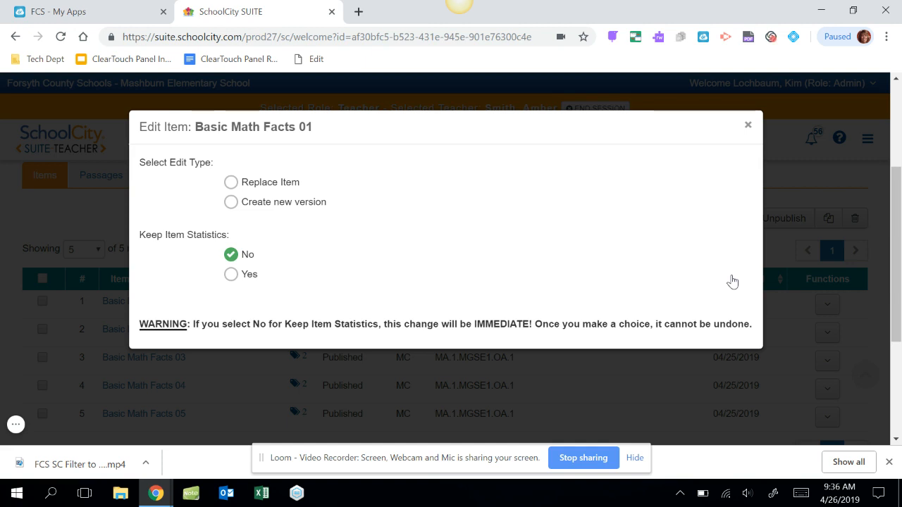
left_click(231, 183)
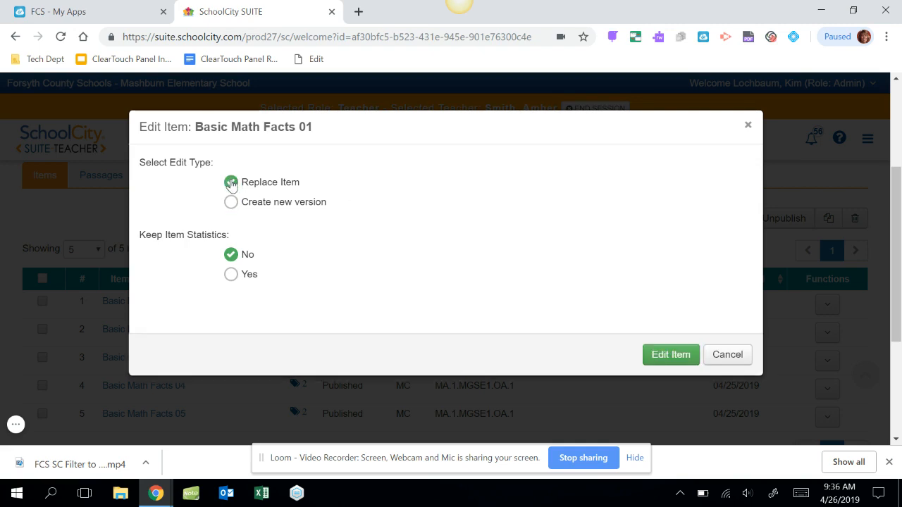
left_click(670, 355)
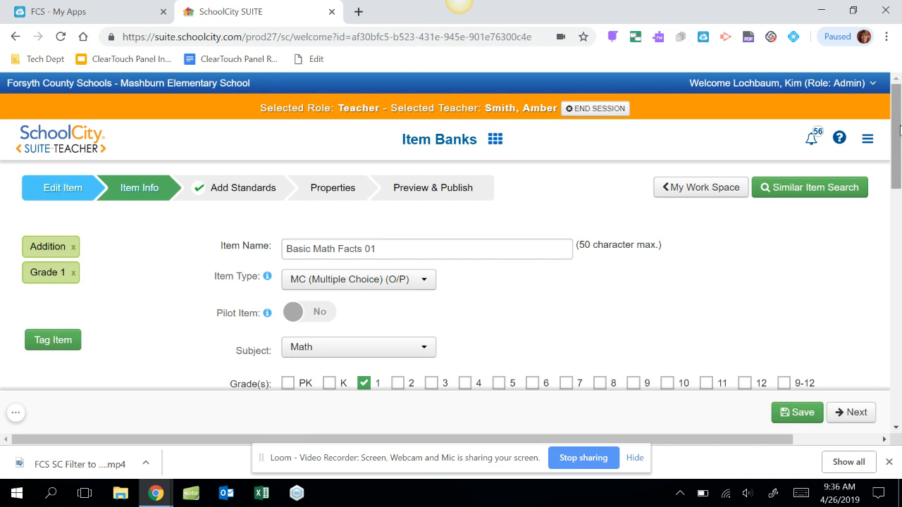
Replace the first number in the item's question so that it reads 5 + 2 =.
left_click_drag(896, 126, 896, 216)
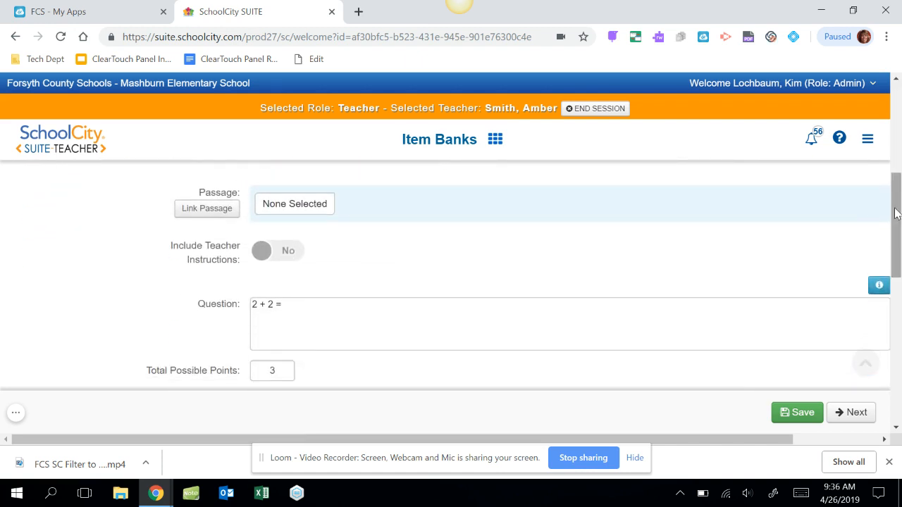
left_click(258, 304)
key("BackSpace")
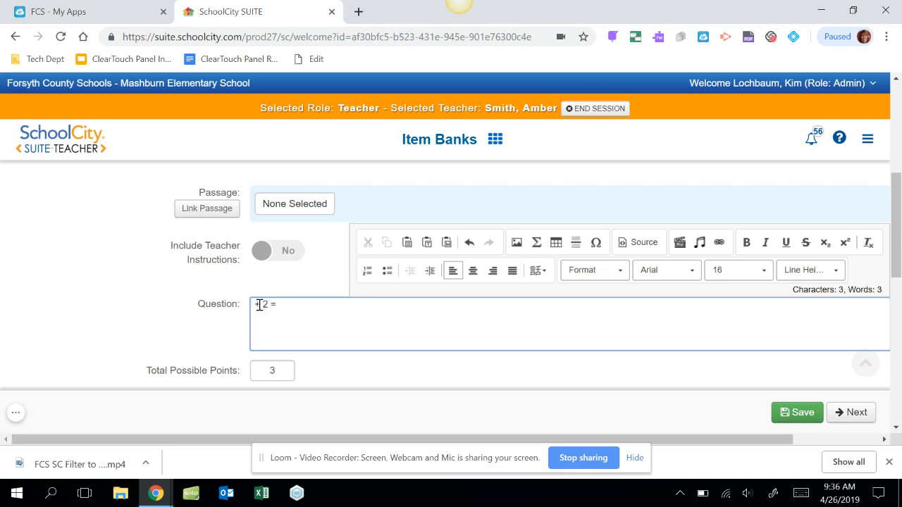
type("5")
Set answer choices A to D to 5, 6, 7 and 8, and mark choice C as the correct answer.
left_click_drag(897, 192, 873, 284)
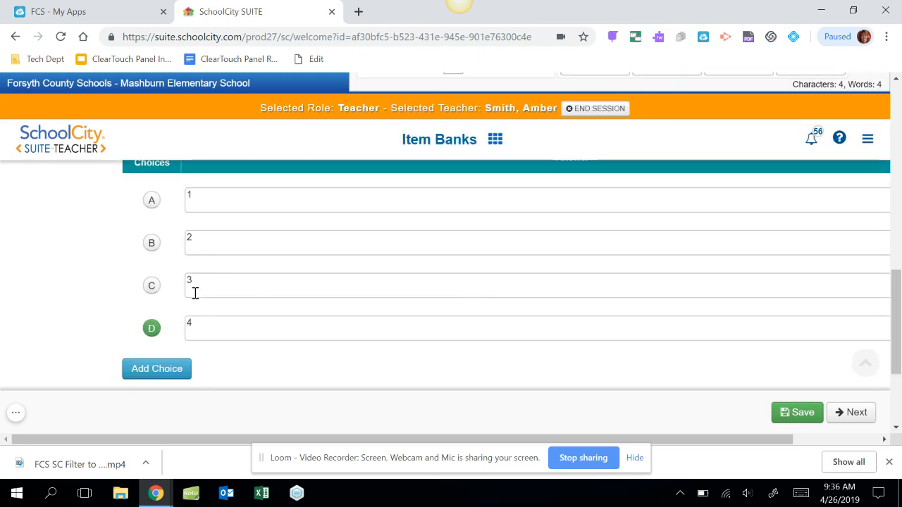
left_click(195, 196)
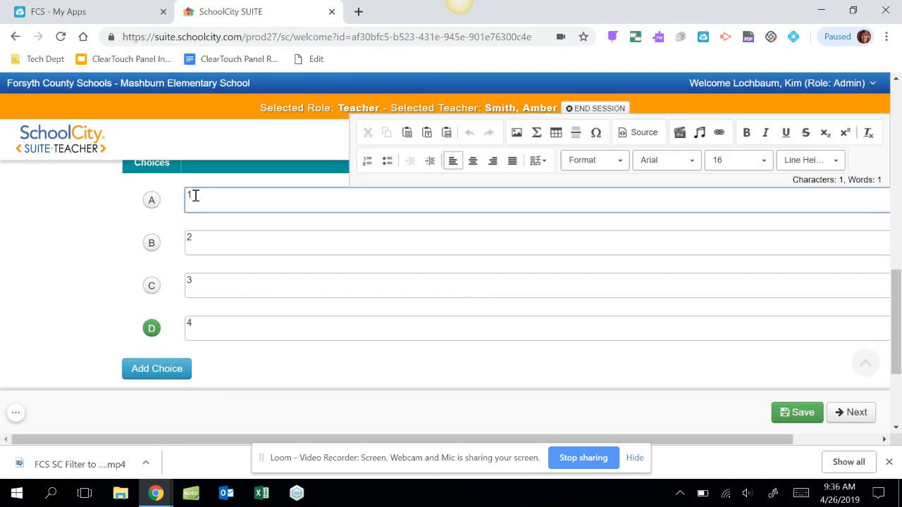
key("BackSpace")
type("5")
left_click(196, 237)
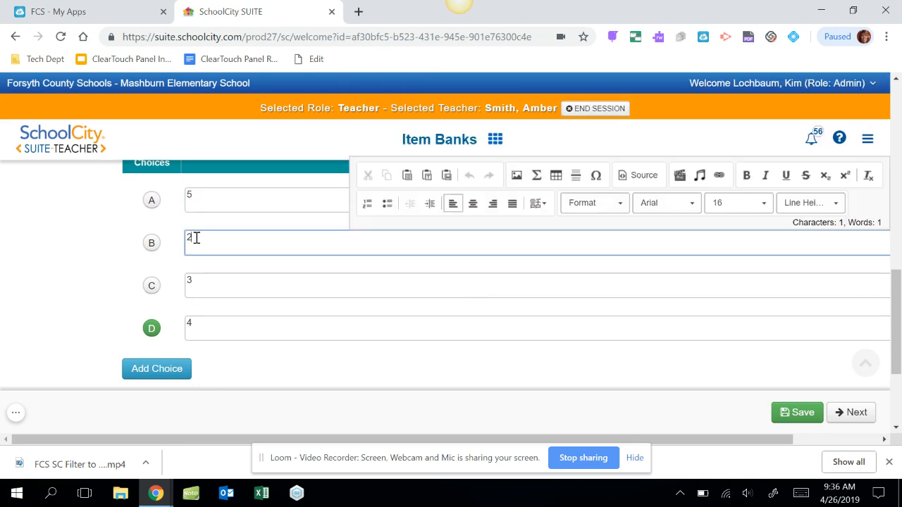
key("BackSpace")
type("6")
left_click(196, 282)
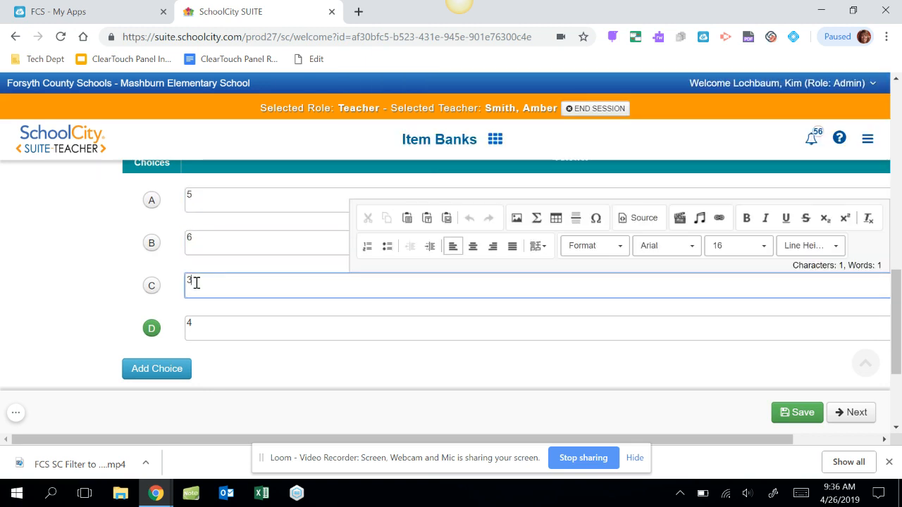
key("BackSpace")
type("7")
left_click(195, 321)
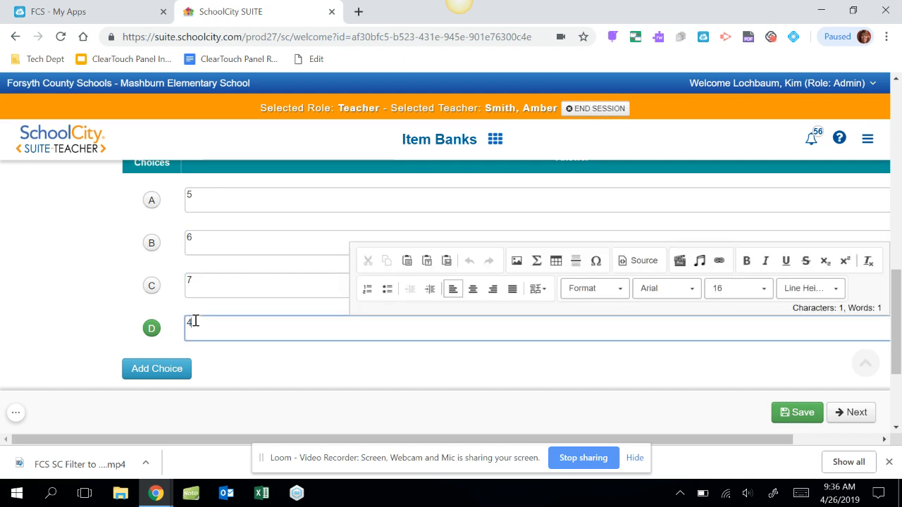
key("BackSpace")
type("8")
left_click(152, 286)
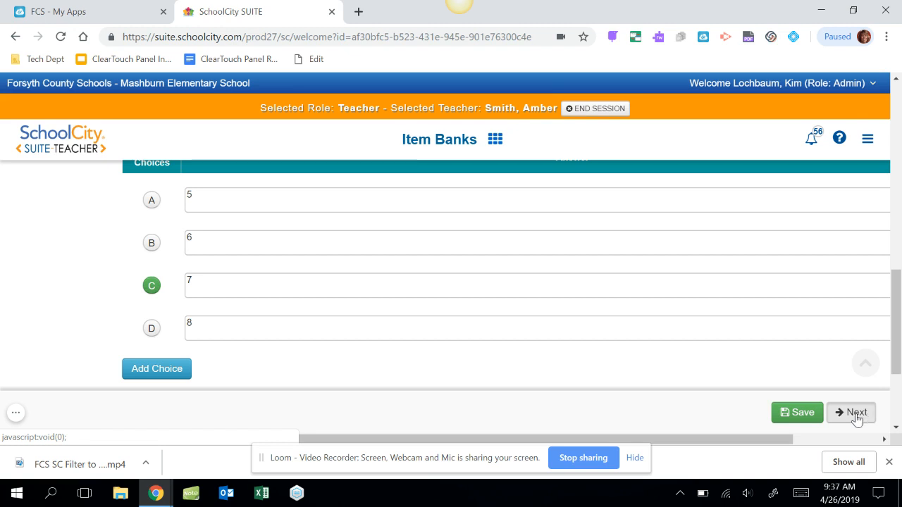
Advance the item through its standards and properties stages to Preview & Publish without changing any settings.
left_click(855, 416)
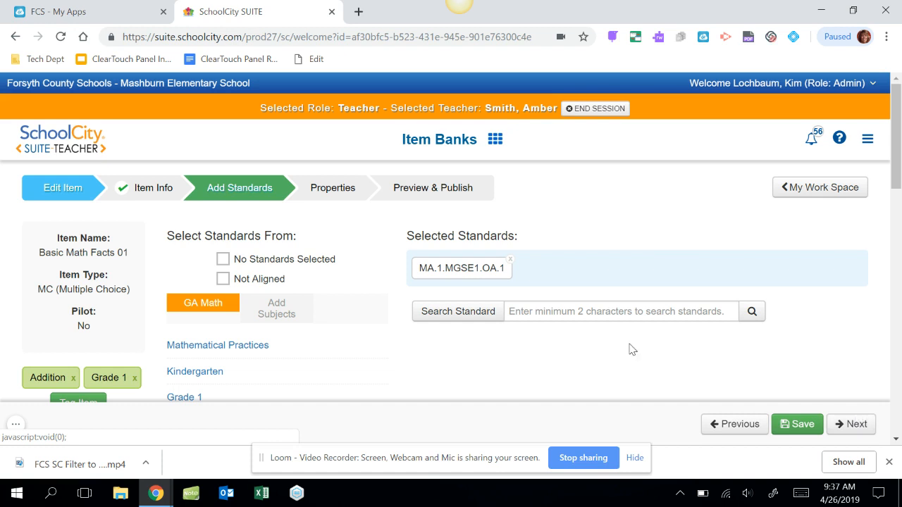
left_click(847, 426)
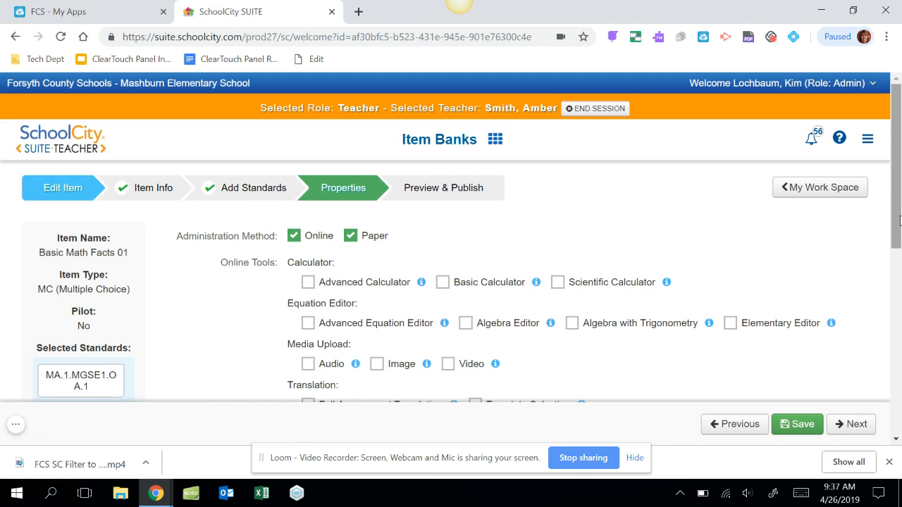
scroll(884, 278, "down", 2)
scroll(884, 279, "up", 1)
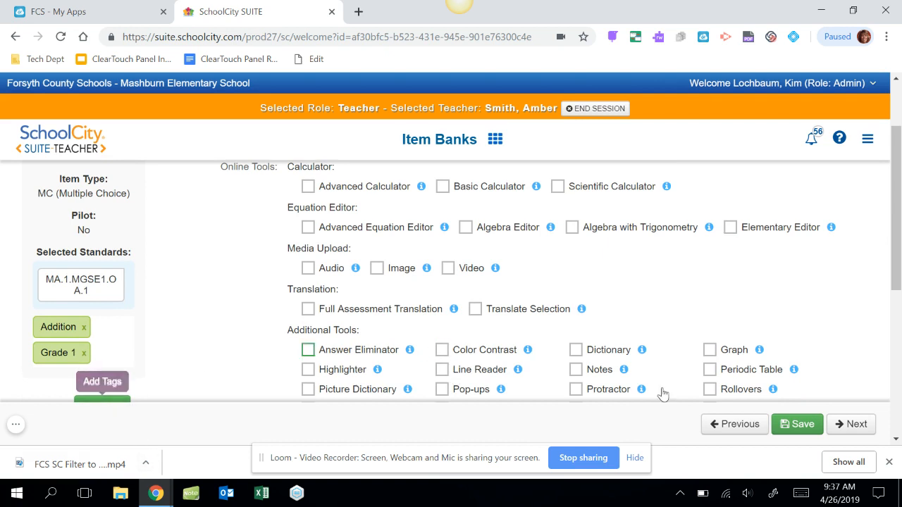
left_click(850, 426)
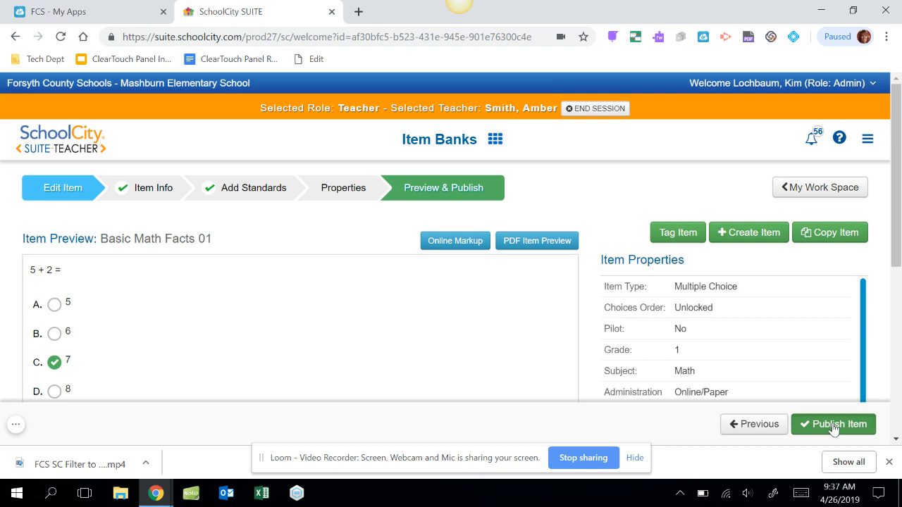
Publish the edited item to the My Work Space item bank and dismiss the confirmation.
left_click(834, 426)
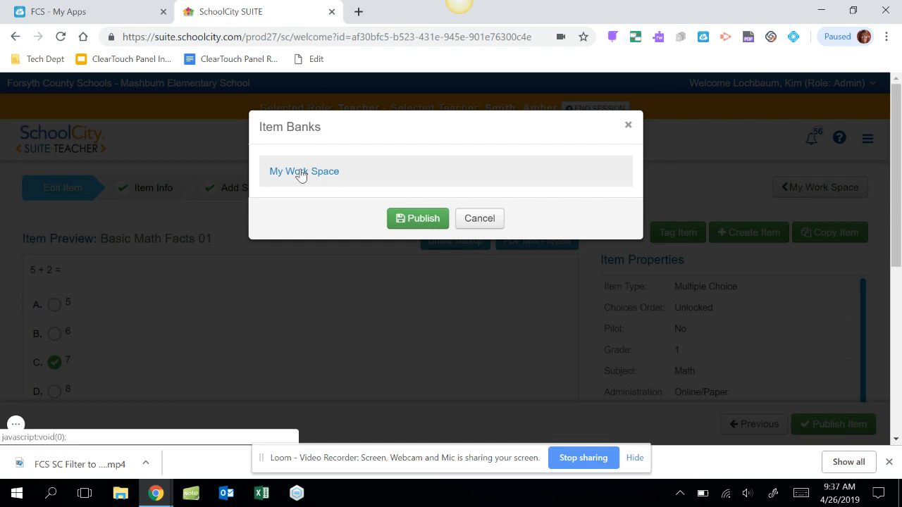
left_click(301, 174)
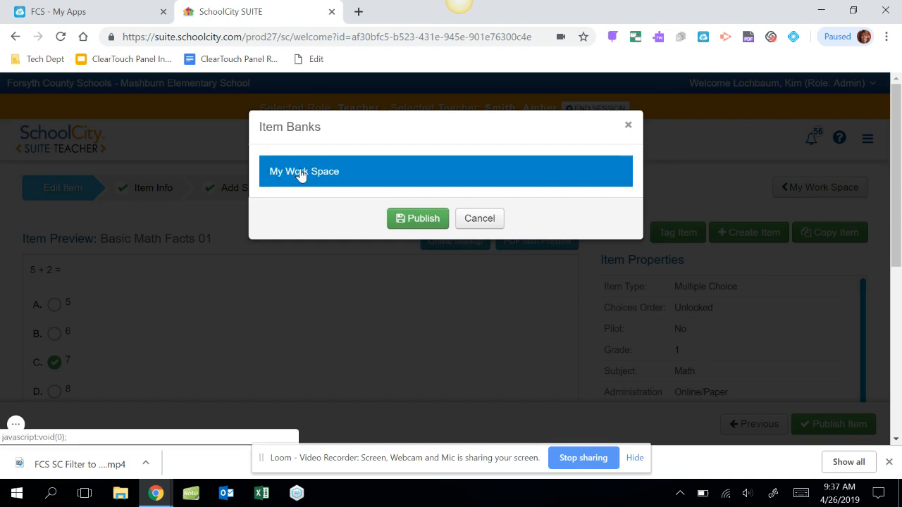
left_click(418, 223)
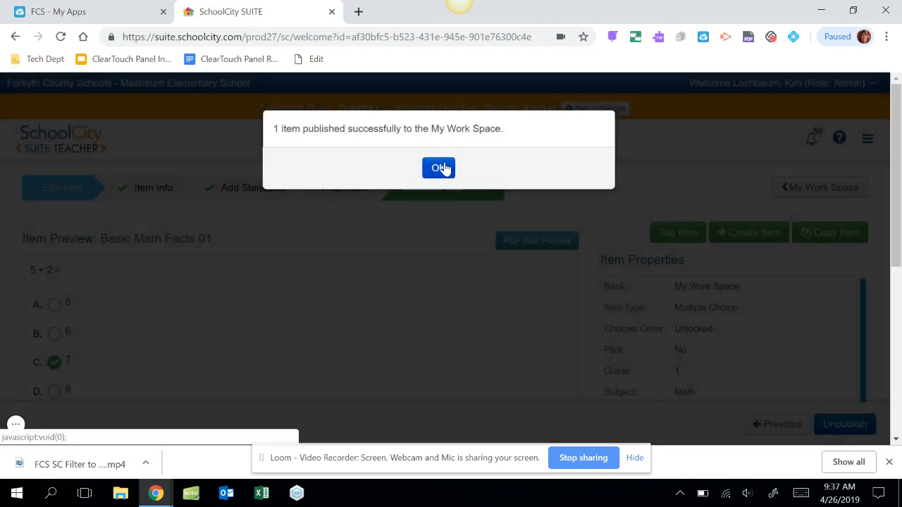
left_click(440, 167)
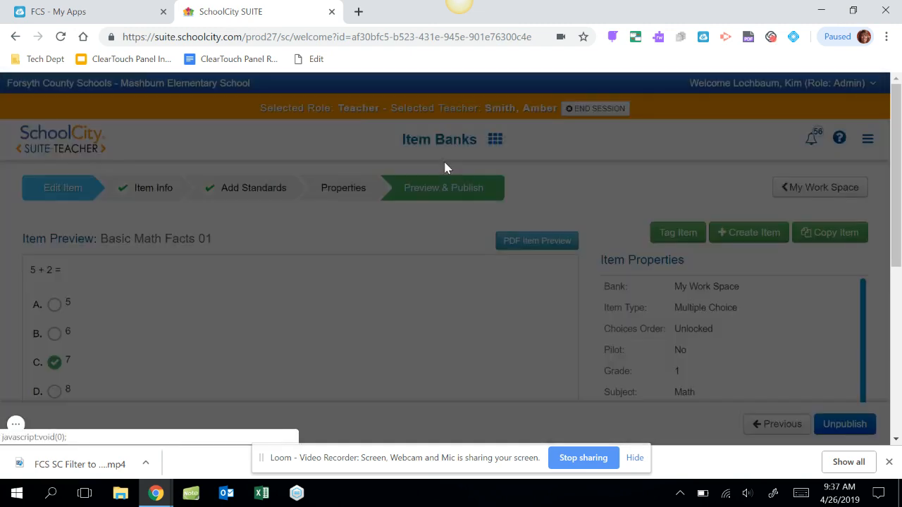